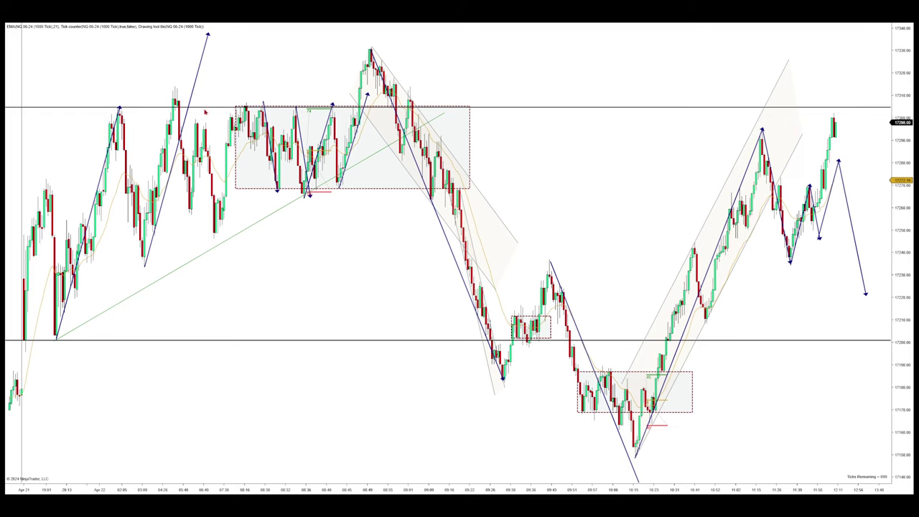
Step: Raise the upper horizontal level onto the range highs near 17310, nudging the first rising zigzag leg
left_click_drag(207, 107, 197, 98)
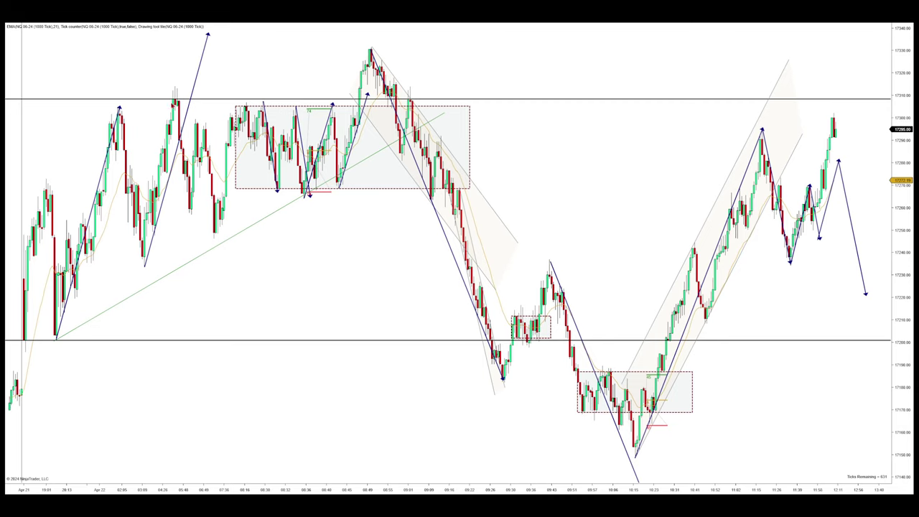
left_click_drag(210, 98, 209, 107)
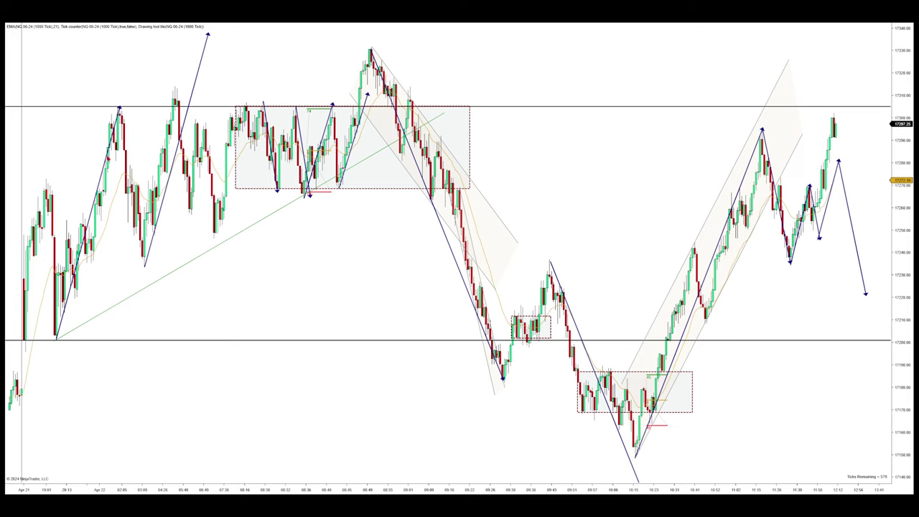
left_click_drag(78, 263, 89, 223)
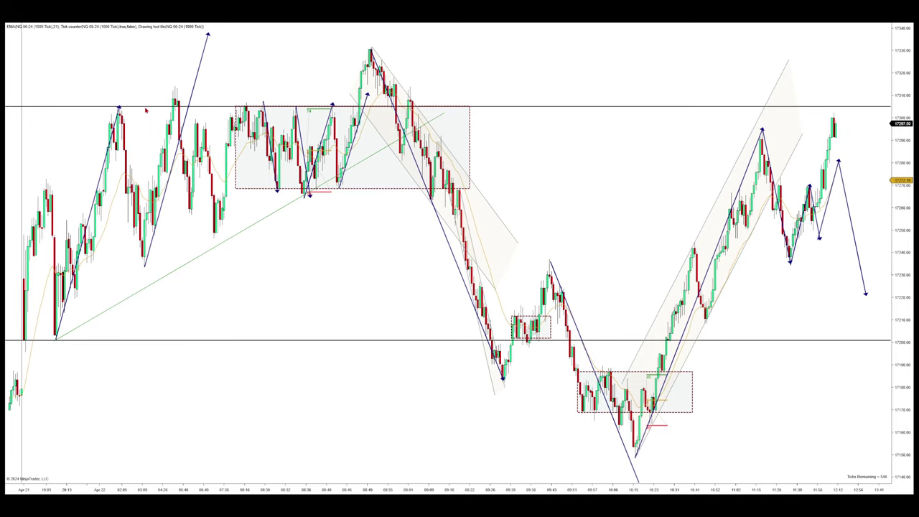
left_click_drag(145, 109, 173, 107)
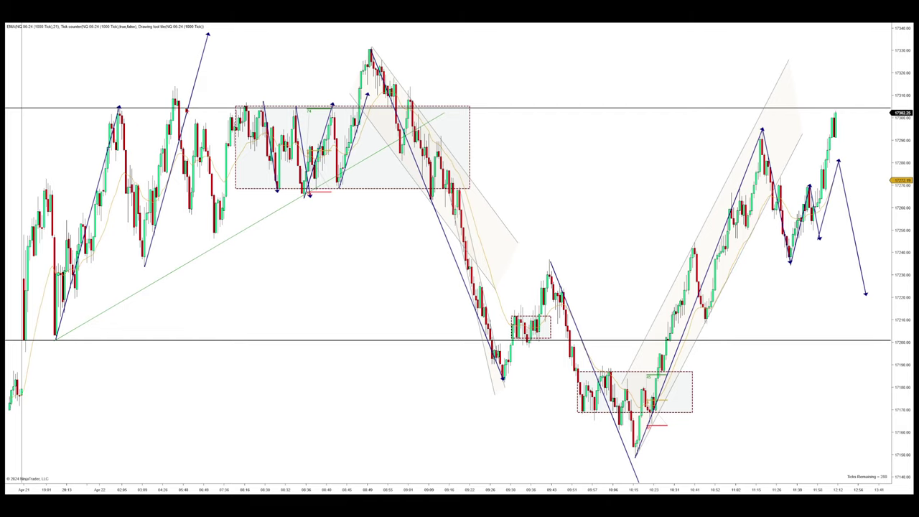
mouse_move(201, 107)
left_mouse_down()
mouse_move(199, 97)
mouse_move(204, 107)
left_mouse_up()
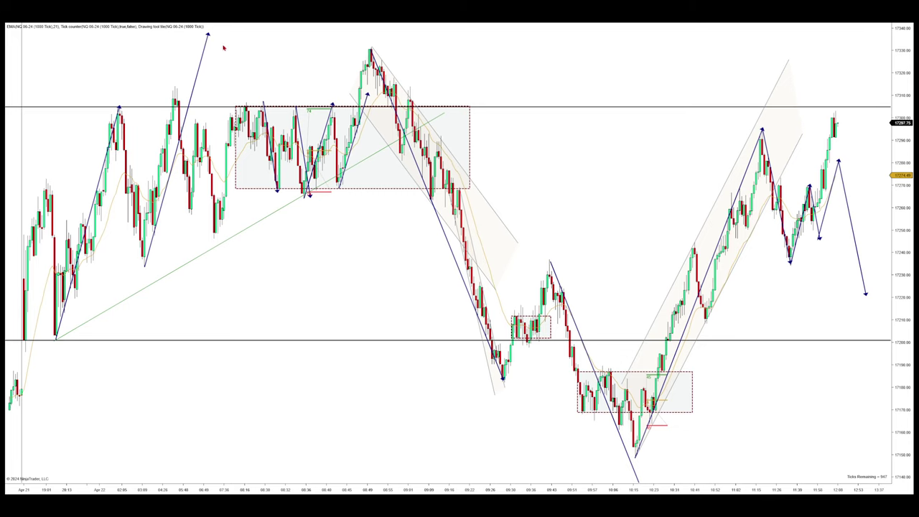
scroll(230, 57, "up", 1)
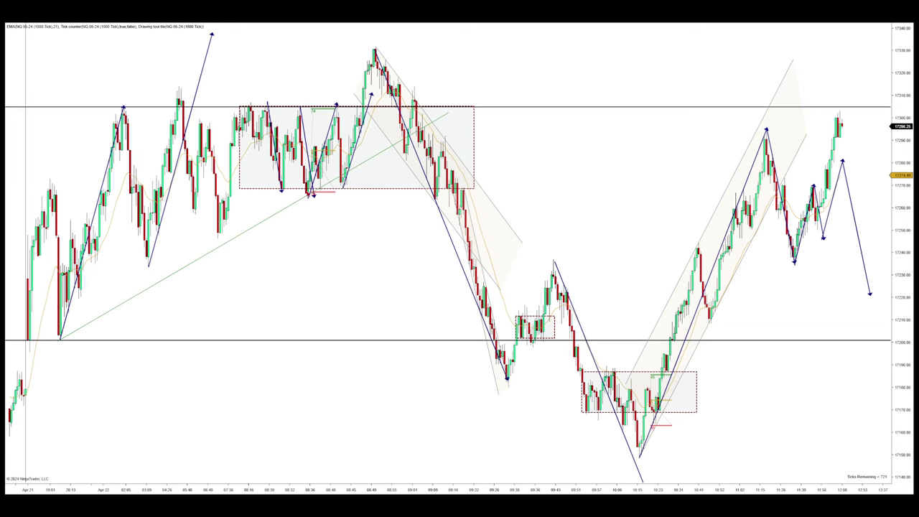
scroll(326, 246, "down", 1)
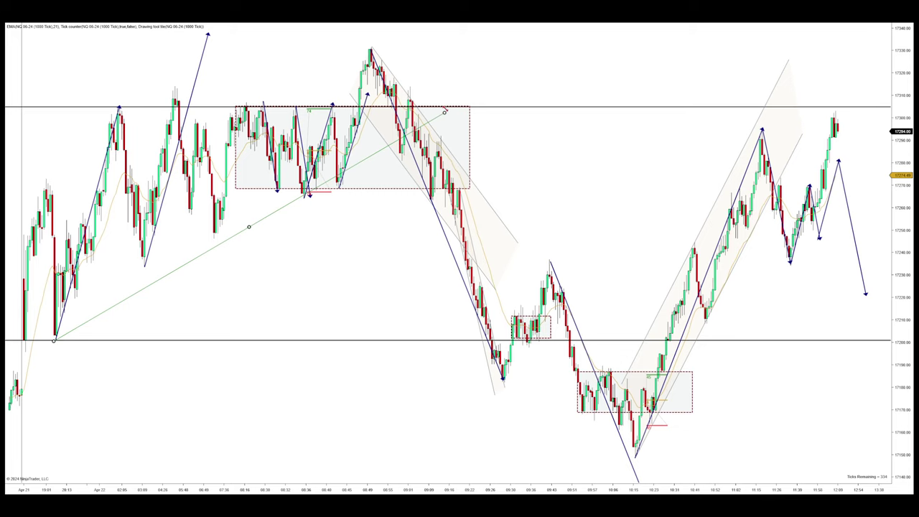
Step: Drag the green trendline's upper anchor up and right, past the shaded upper consolidation box
left_click_drag(441, 117, 370, 128)
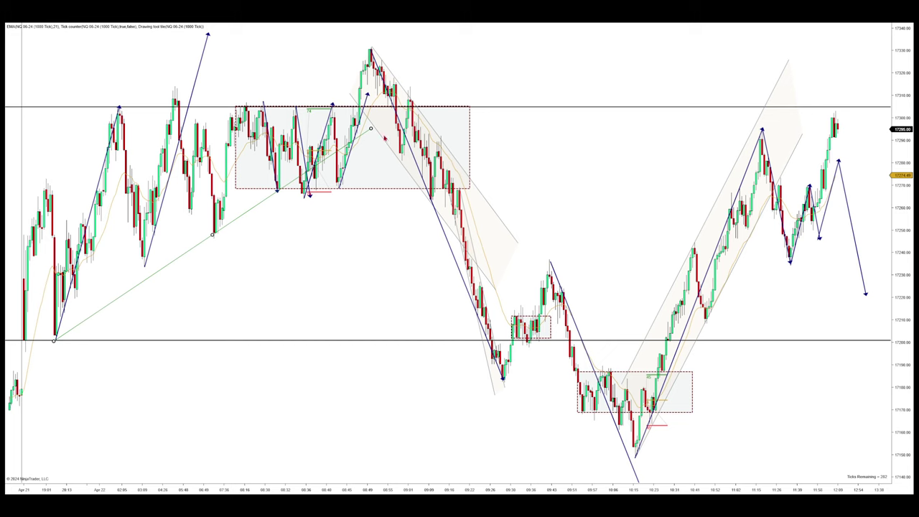
left_click_drag(371, 129, 481, 100)
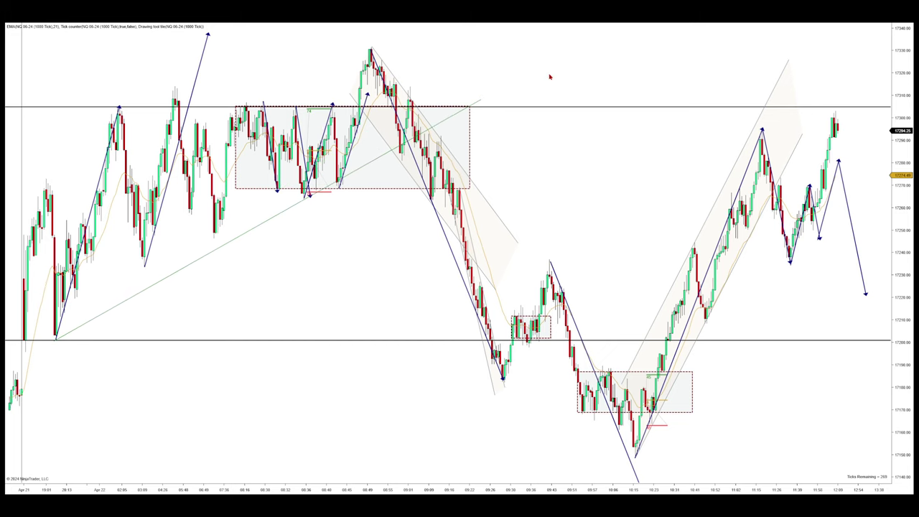
mouse_move(321, 249)
left_mouse_down()
mouse_move(344, 251)
mouse_move(328, 249)
left_mouse_up()
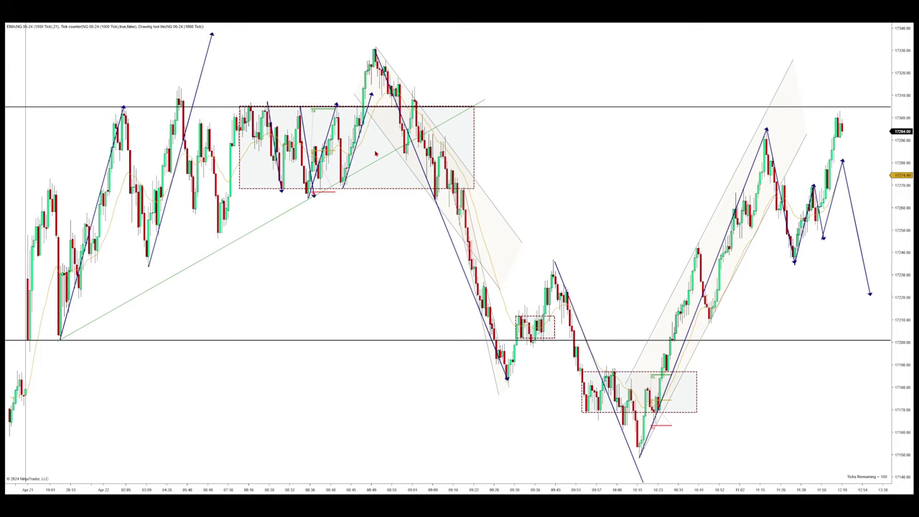
scroll(380, 150, "down", 1)
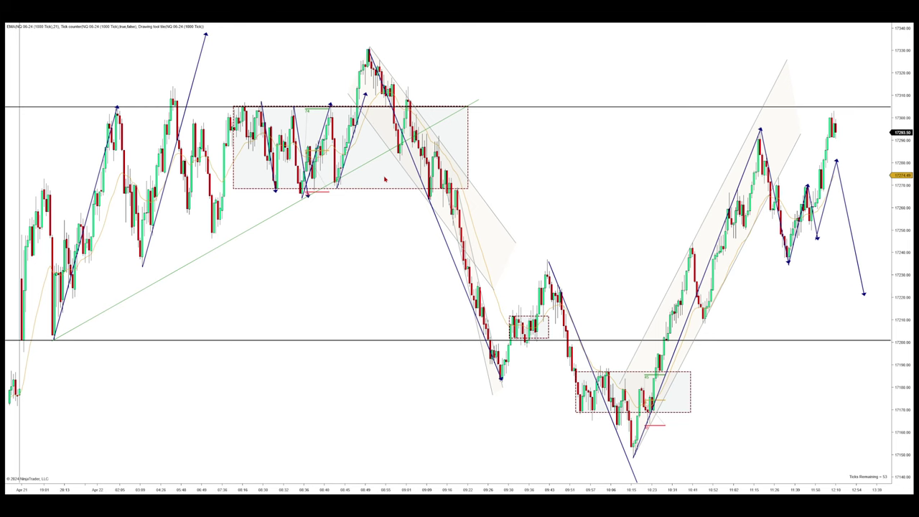
scroll(351, 233, "up", 2)
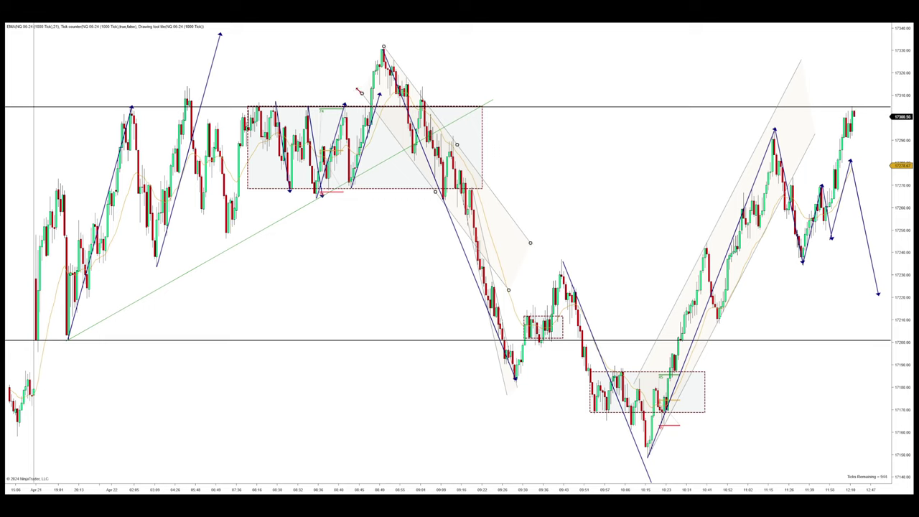
left_click(360, 91)
left_click(361, 91)
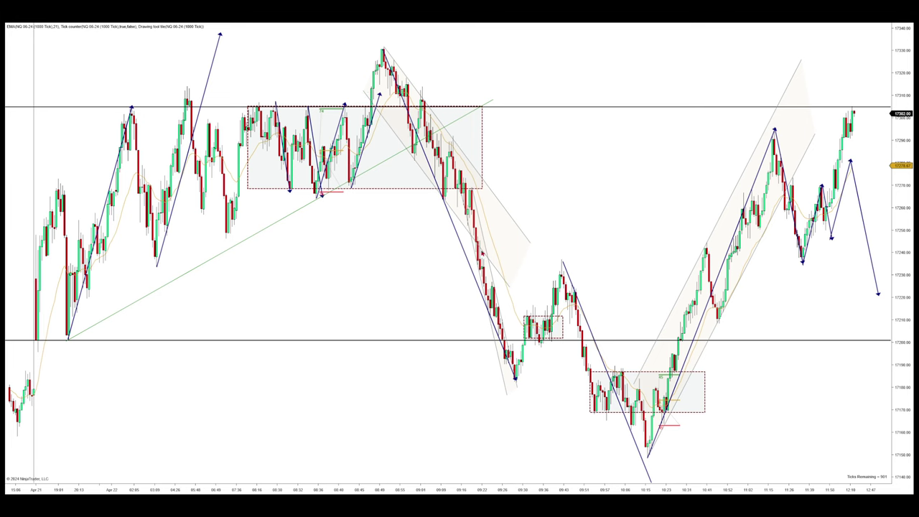
scroll(502, 205, "right", 3)
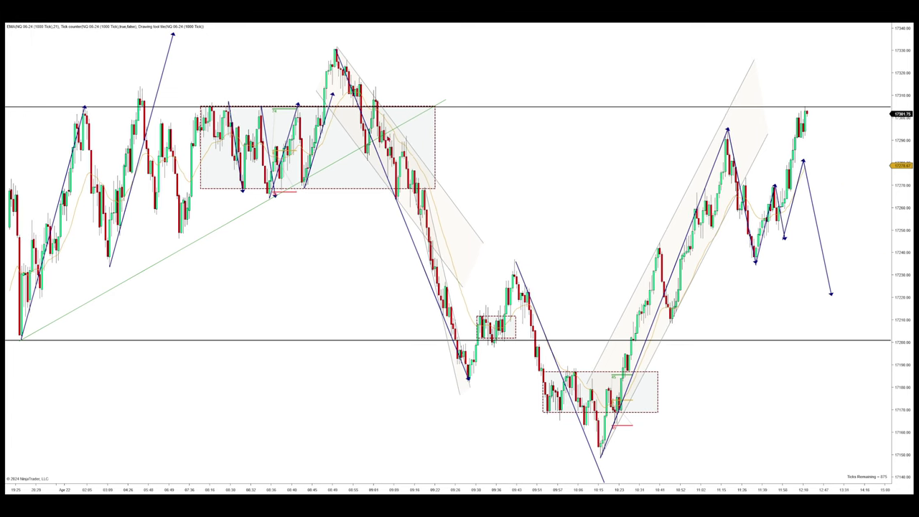
scroll(460, 253, "down", 3)
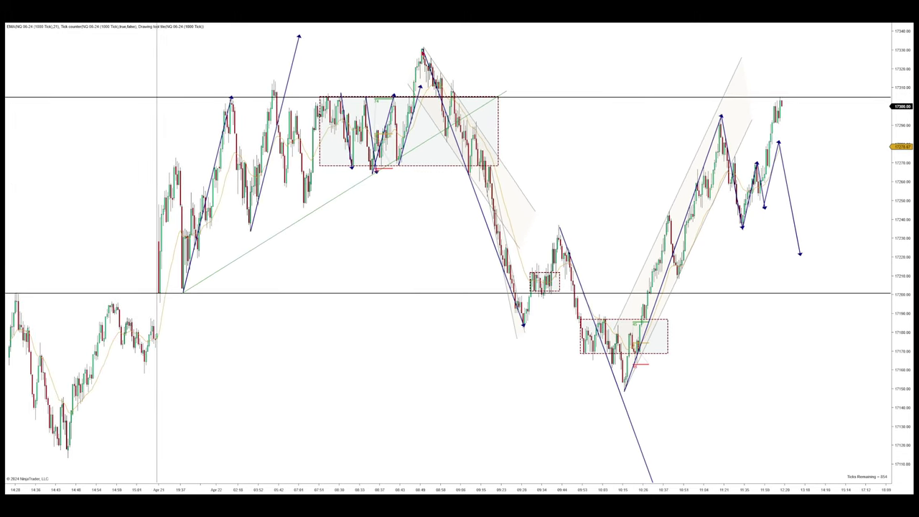
scroll(529, 331, "right", 1)
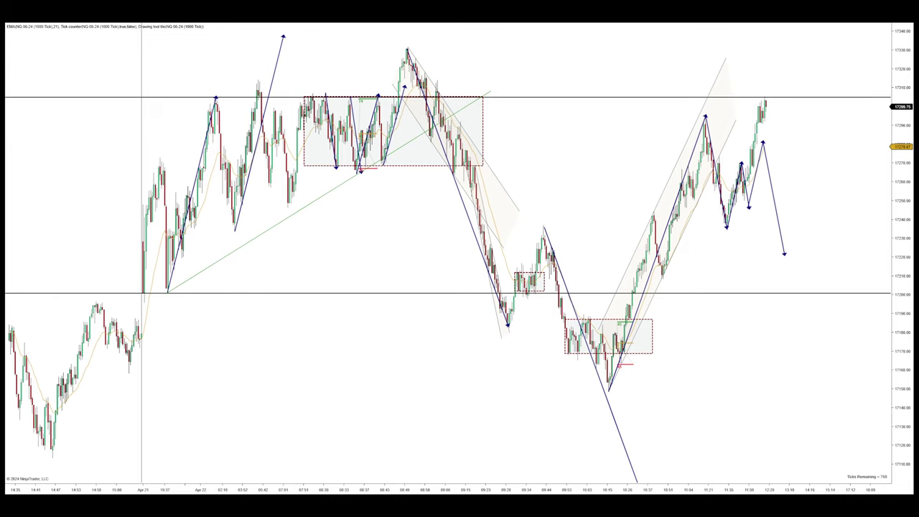
scroll(605, 374, "up", 3)
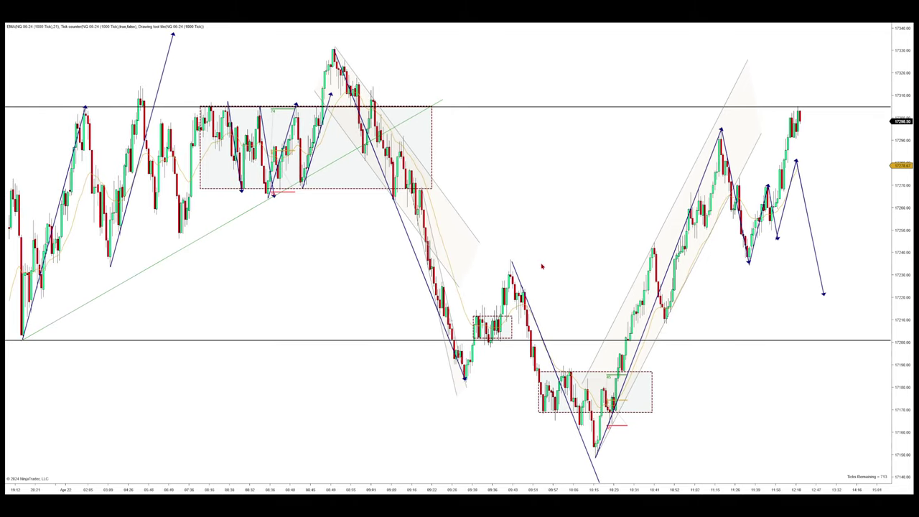
Step: Draw a rising arrow leg off the low and align it with the rebound's swing points
left_click_drag(465, 381, 480, 309)
left_click_drag(472, 344, 496, 309)
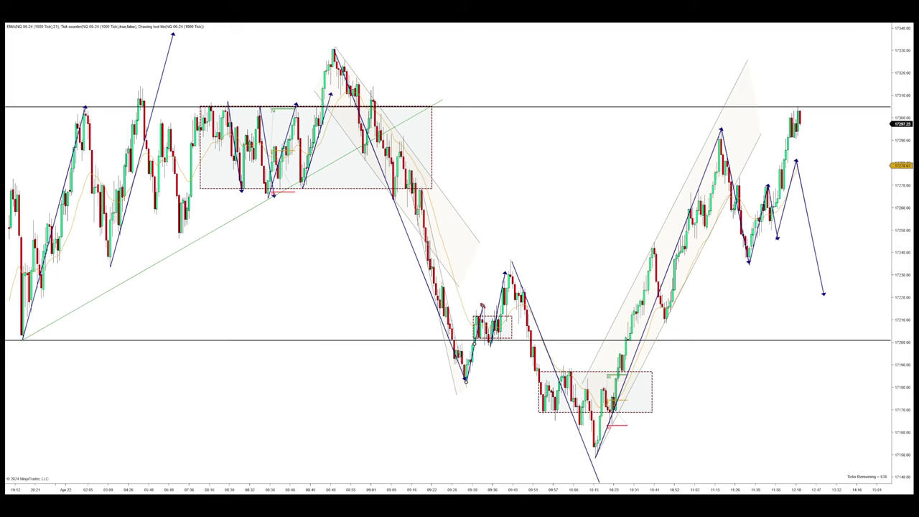
left_click_drag(474, 343, 498, 307)
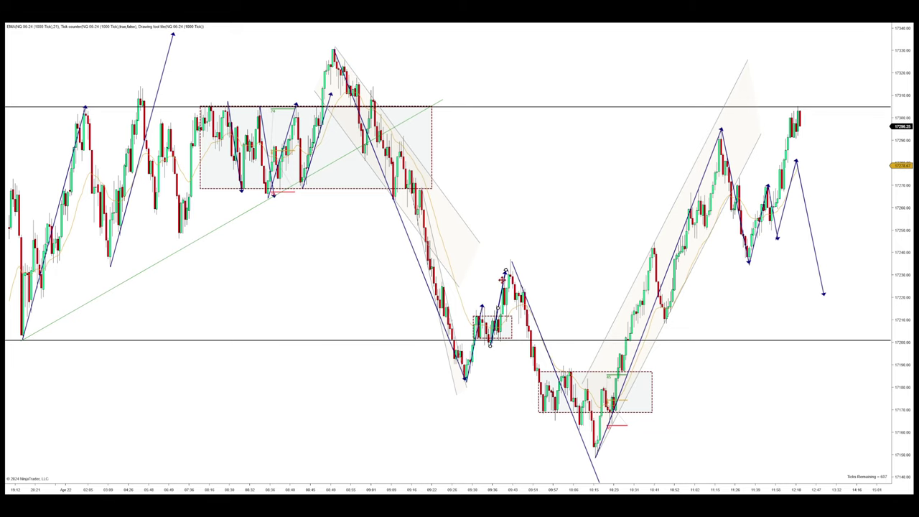
key("Escape")
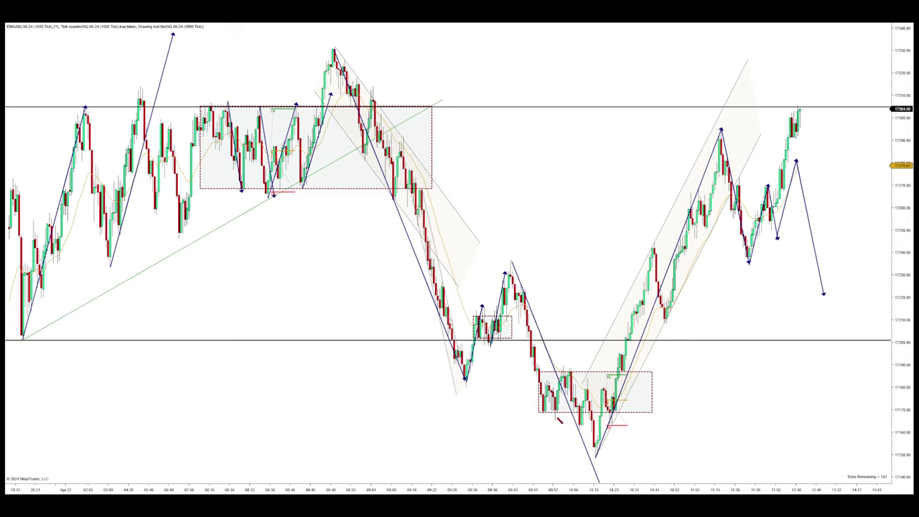
mouse_move(554, 420)
left_mouse_down()
mouse_move(563, 369)
mouse_move(582, 367)
left_mouse_up()
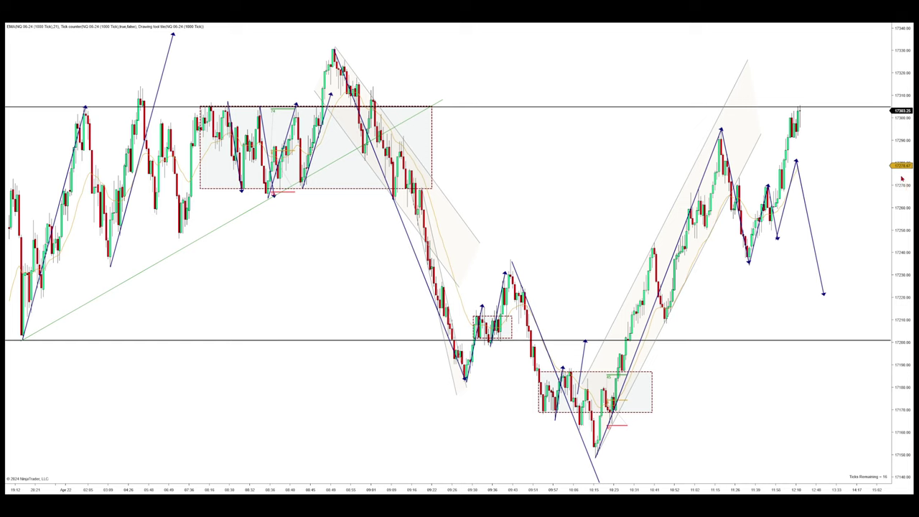
double_click(894, 50)
left_click(557, 394)
key("Escape")
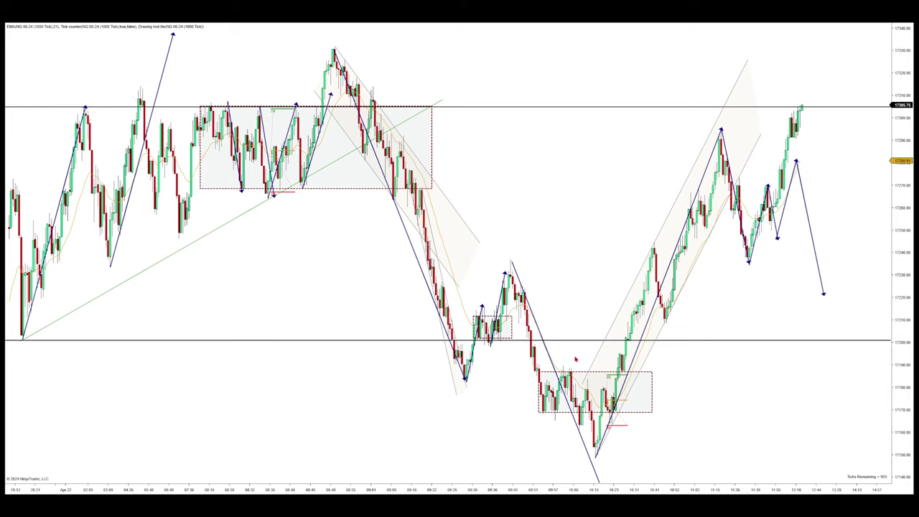
left_click_drag(589, 485, 412, 365)
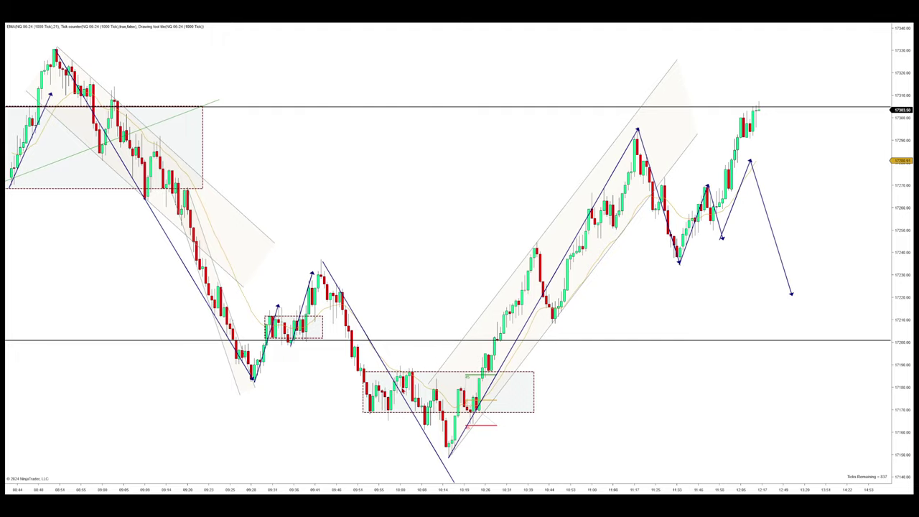
scroll(426, 352, "up", 4)
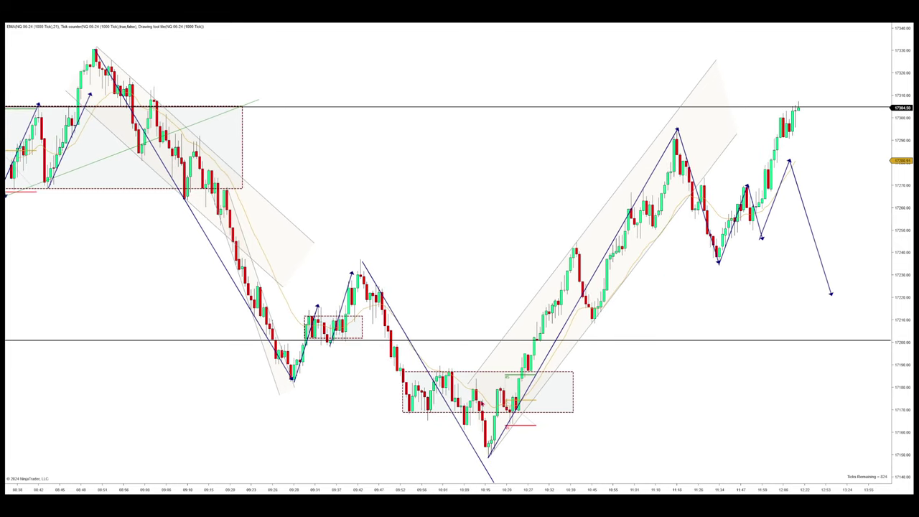
scroll(590, 461, "up", 6)
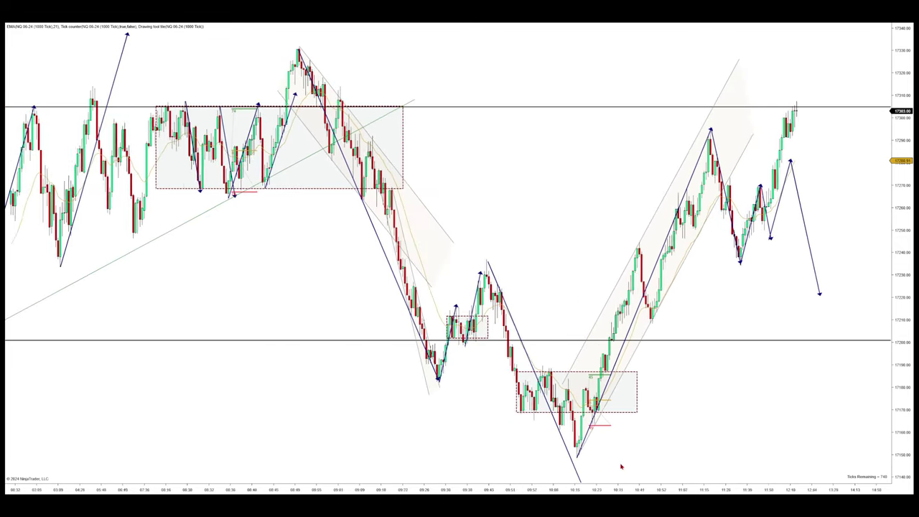
scroll(621, 467, "down", 4)
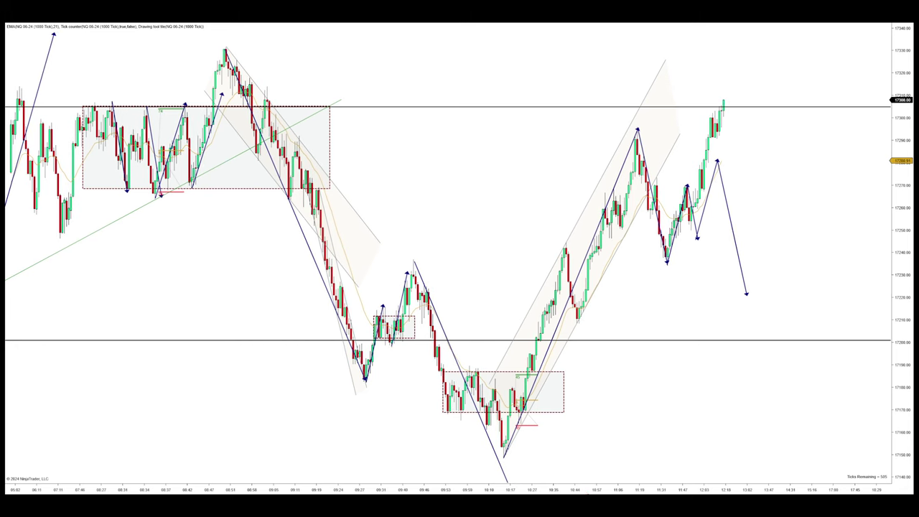
scroll(653, 466, "down", 3)
scroll(653, 466, "down", 1)
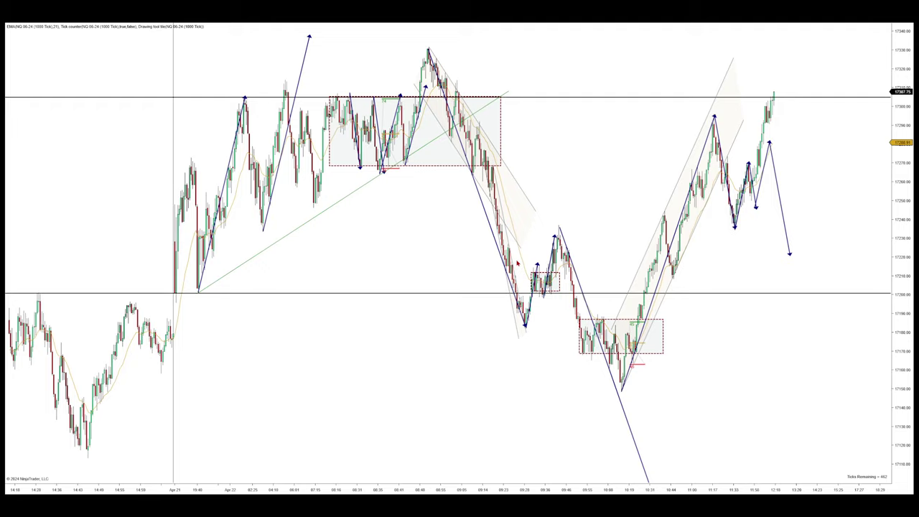
scroll(447, 452, "up", 3)
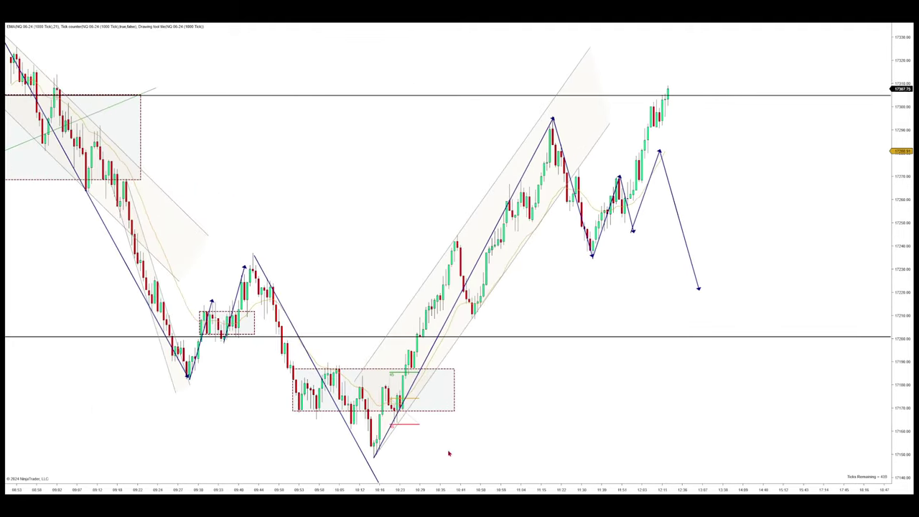
scroll(693, 470, "down", 3)
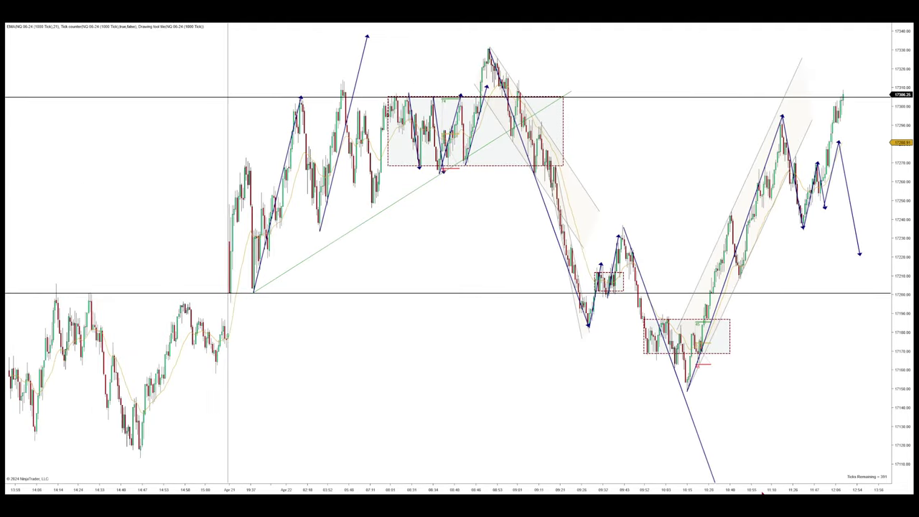
scroll(529, 405, "up", 3)
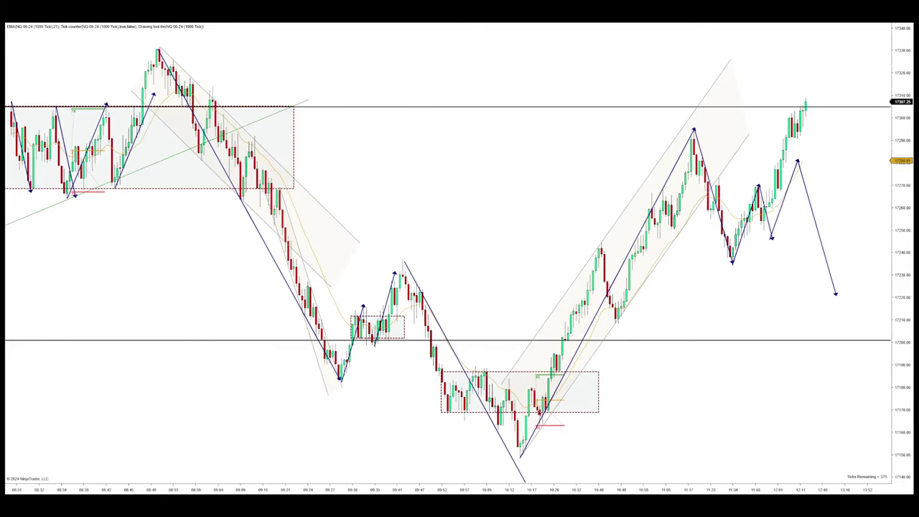
scroll(653, 395, "up", 2)
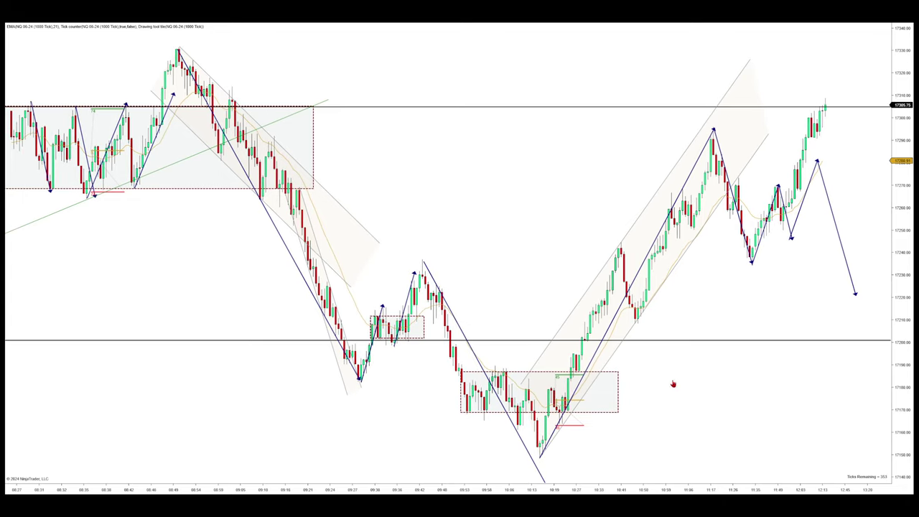
scroll(673, 380, "down", 3)
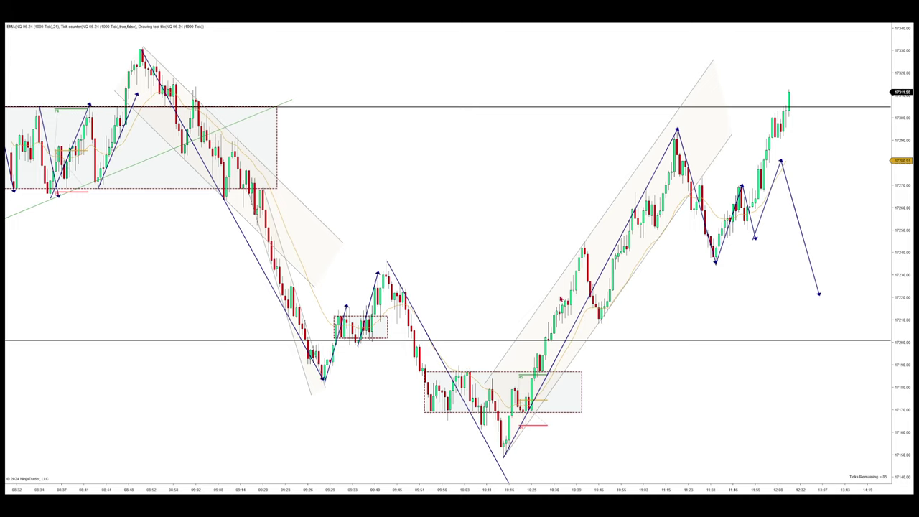
Step: Draw legs up from the 10:16 low and down toward 17200, and copy the rising line right
mouse_move(505, 458)
left_mouse_down()
mouse_move(582, 244)
mouse_move(601, 320)
left_mouse_up()
left_click_drag(628, 265, 646, 341)
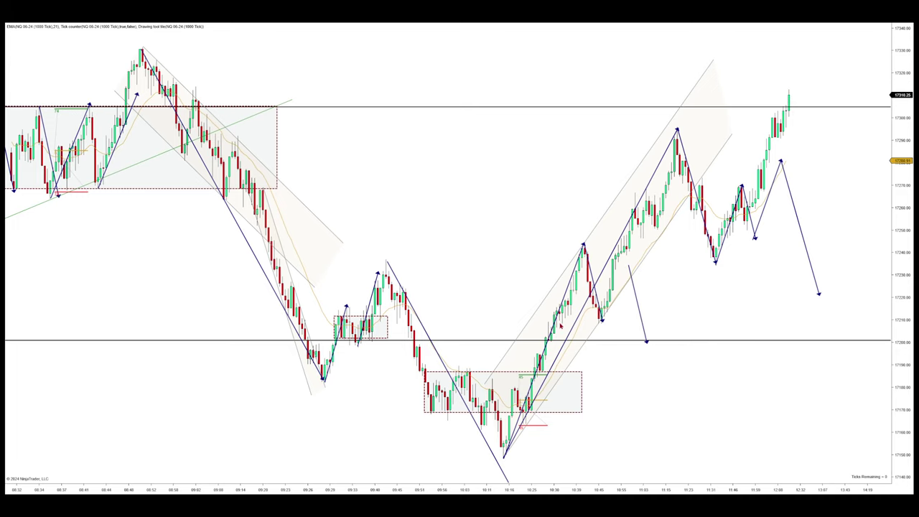
left_click_drag(614, 248, 797, 260)
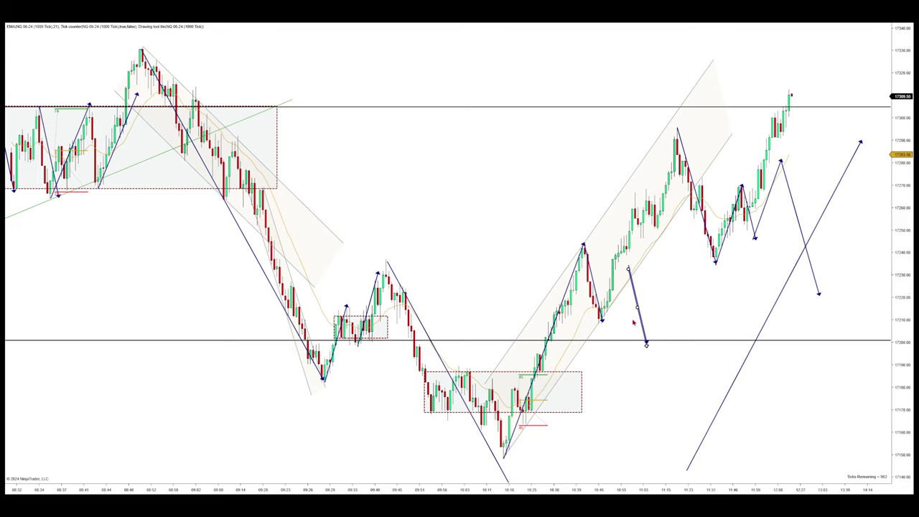
left_click_drag(602, 318, 628, 264)
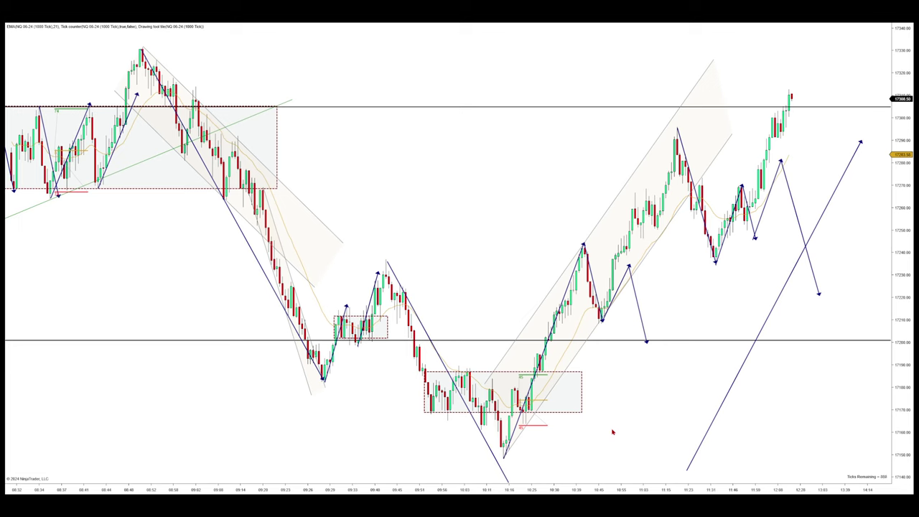
Step: Delete the projected leg toward 17200 and the zigzag leg before it
scroll(615, 479, "down", 3)
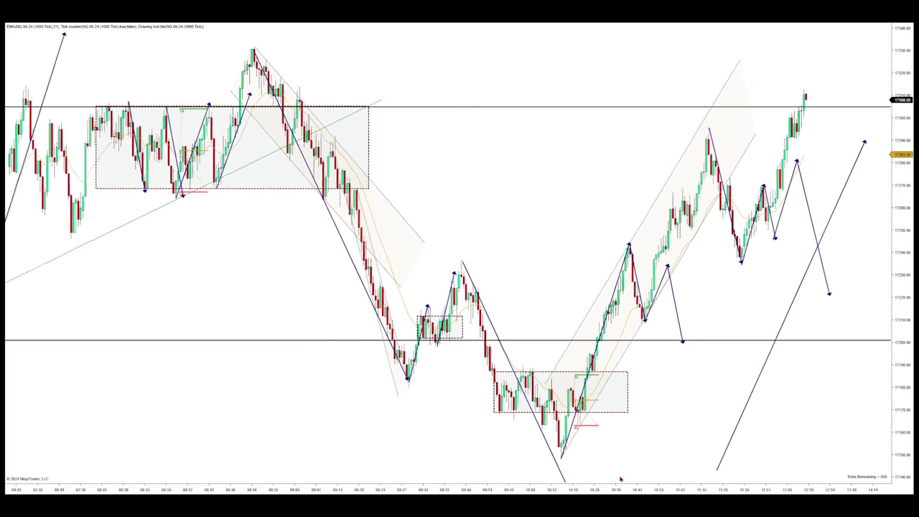
scroll(798, 342, "up", 3)
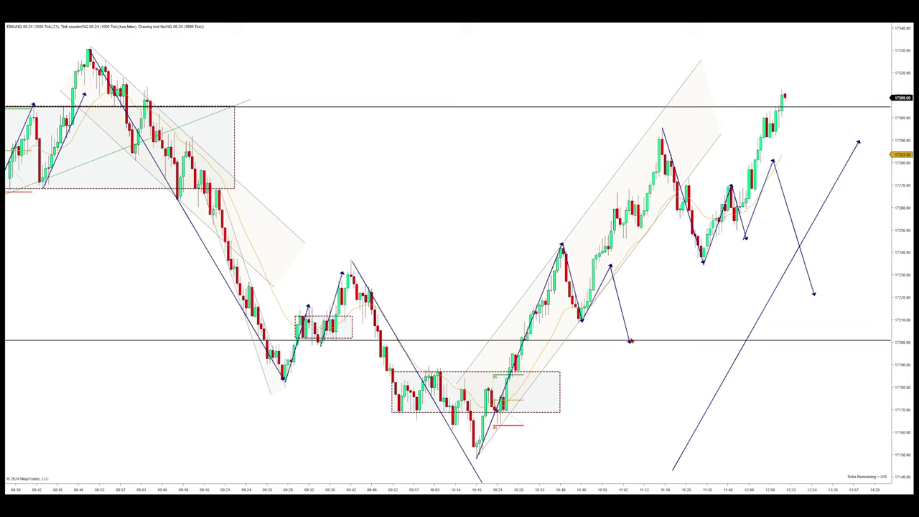
left_click(621, 310)
key("Delete")
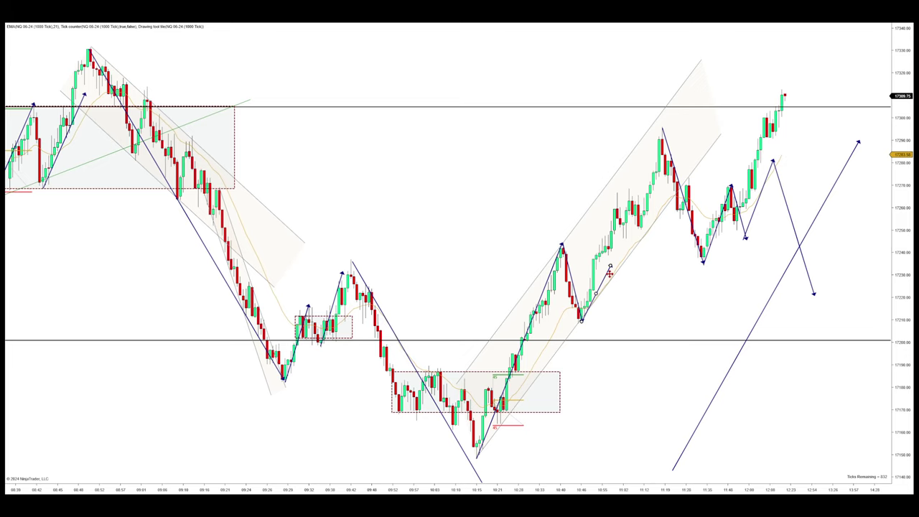
key("Delete")
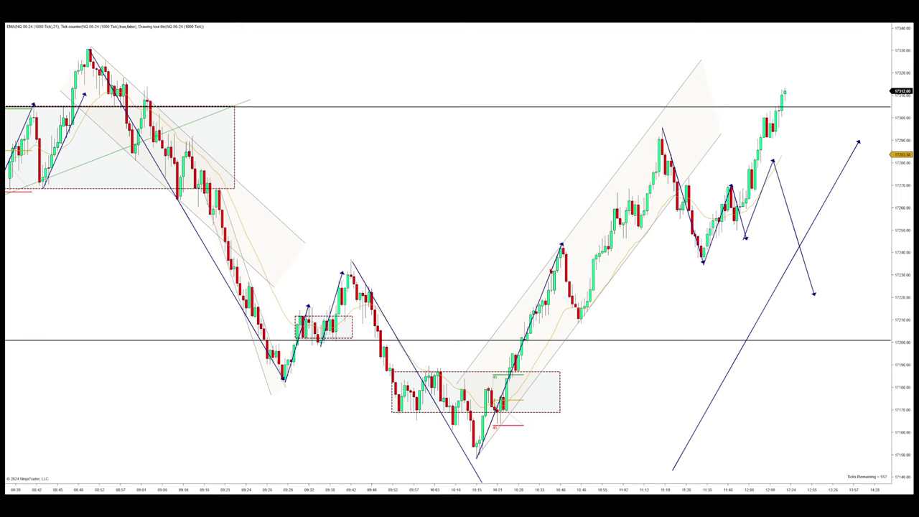
Step: Place the long rising line over the 10:16-to-11:15 advance and select the extra arrow from the 10:46 low
left_click_drag(550, 271, 653, 136)
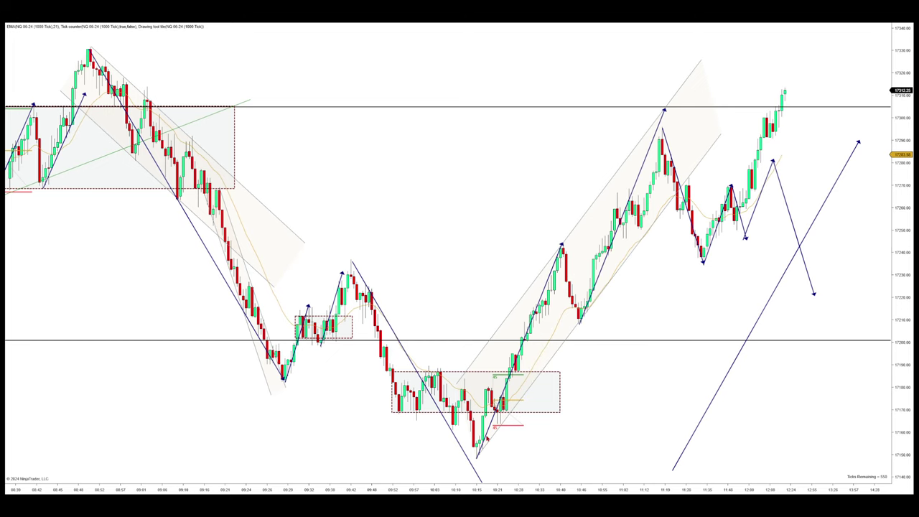
scroll(545, 404, "down", 3)
scroll(537, 435, "down", 2)
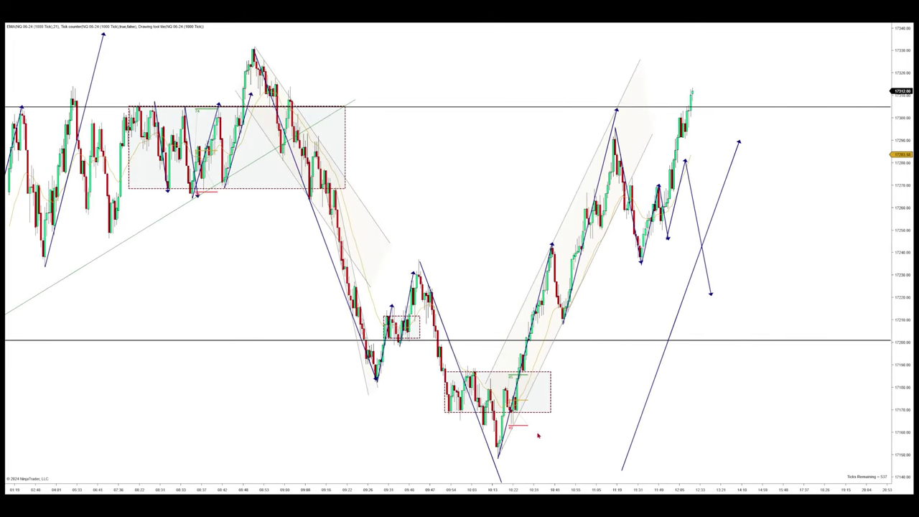
scroll(605, 401, "up", 1)
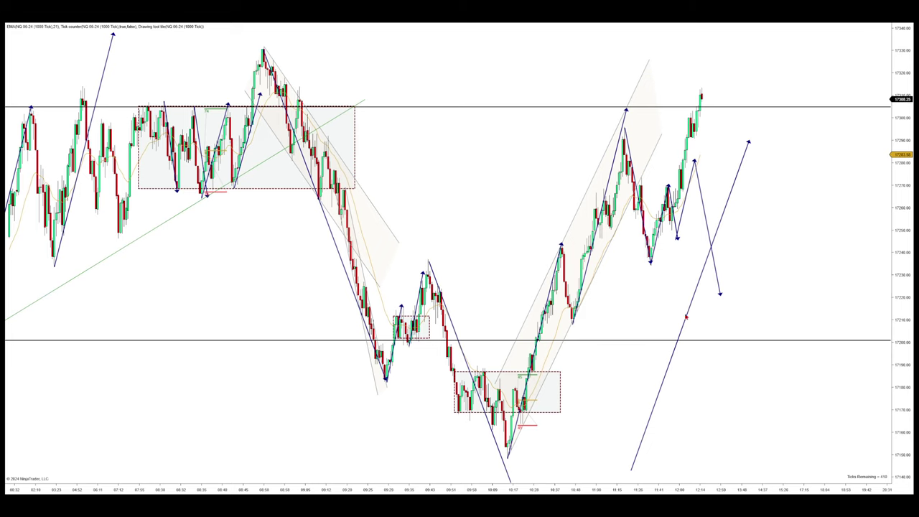
left_click_drag(686, 311, 563, 298)
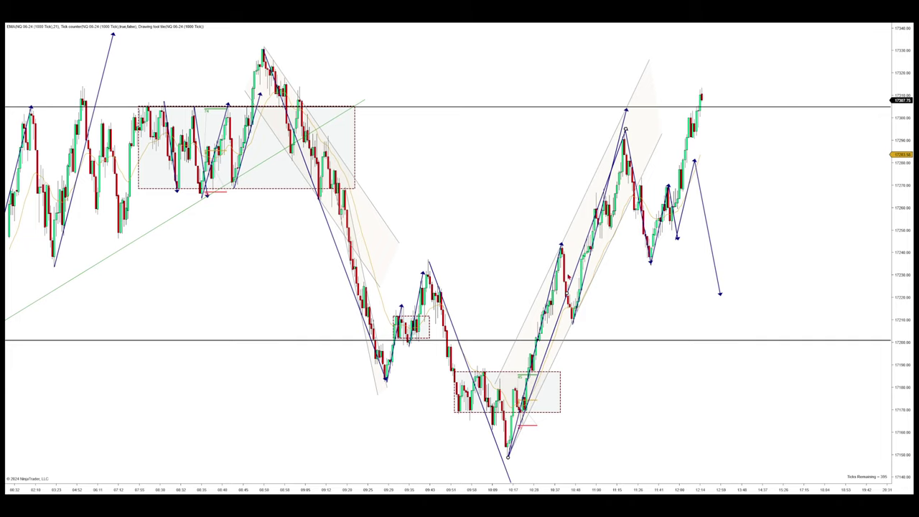
left_click(588, 265)
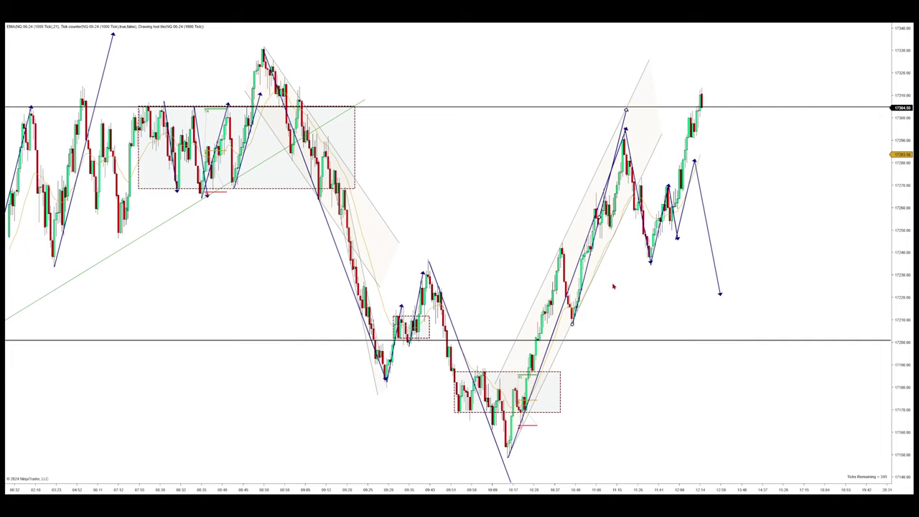
Step: Delete the extra rising arrow and clear the legs and projected drop after the 11:15 high
key("Delete")
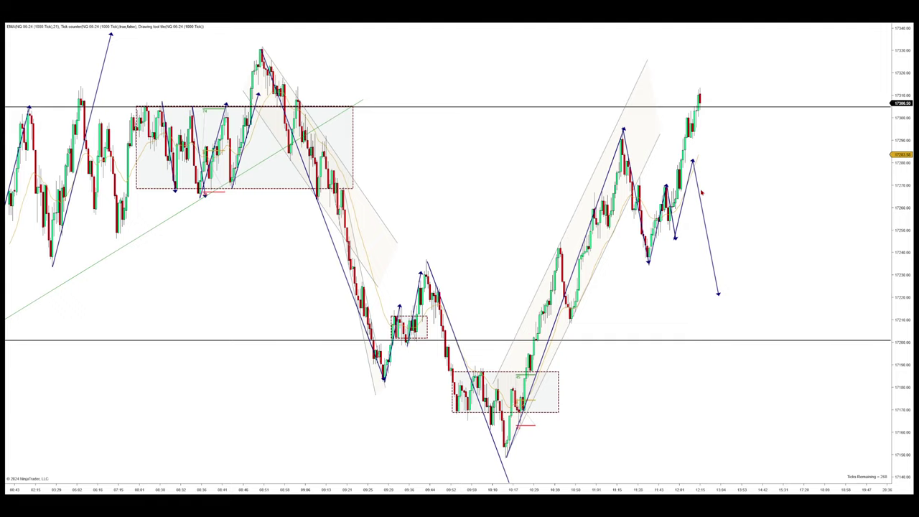
key("ctrl+z")
key("ctrl+z")
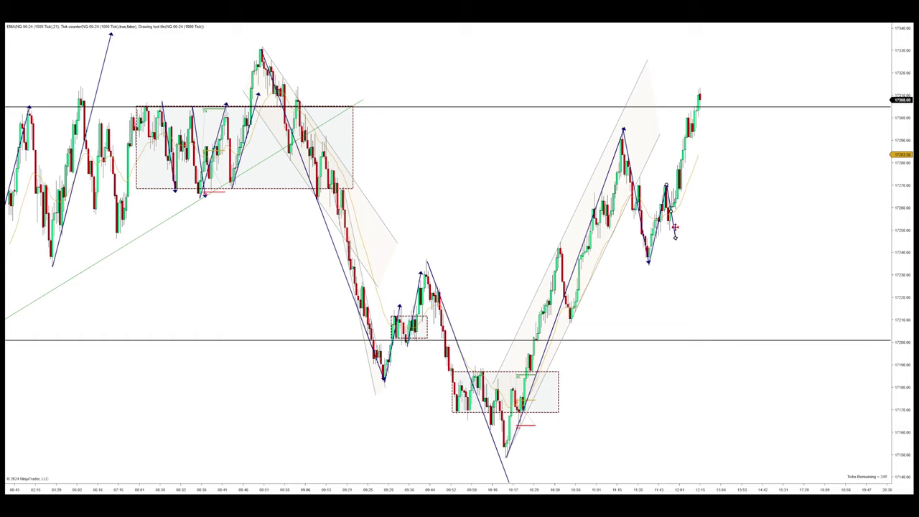
key("ctrl+z")
key("ctrl+z")
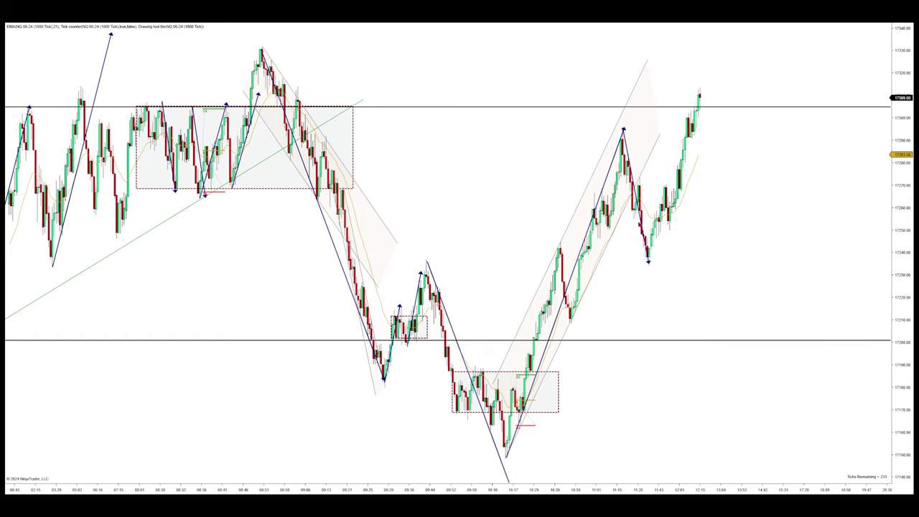
key("ctrl+z")
scroll(646, 237, "right", 2)
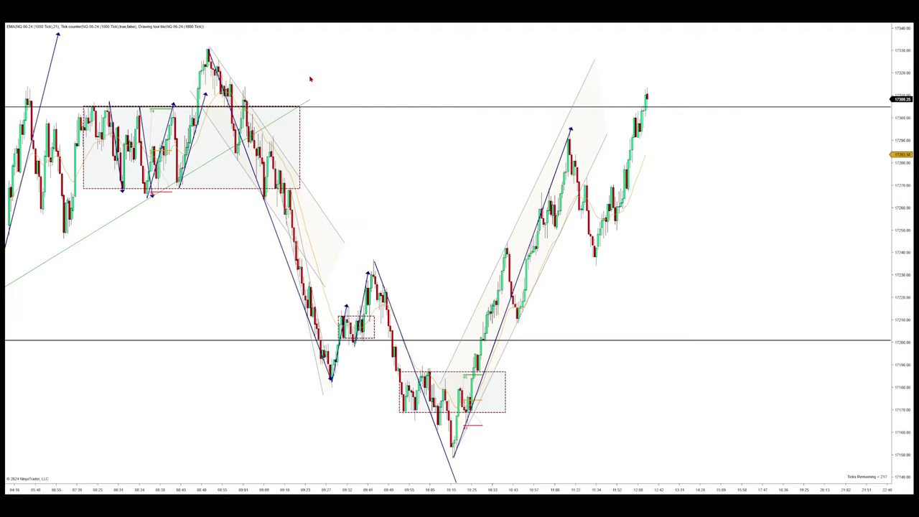
Step: Draw a down arrow from the 11:15 high to the next low and a projected drop toward 17210
left_click_drag(570, 130, 596, 264)
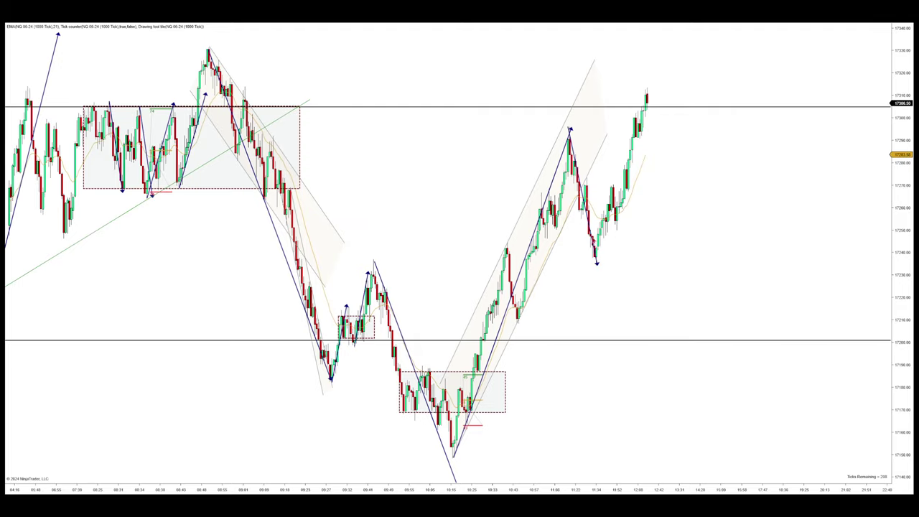
left_click_drag(628, 179, 656, 312)
scroll(750, 267, "left", 2)
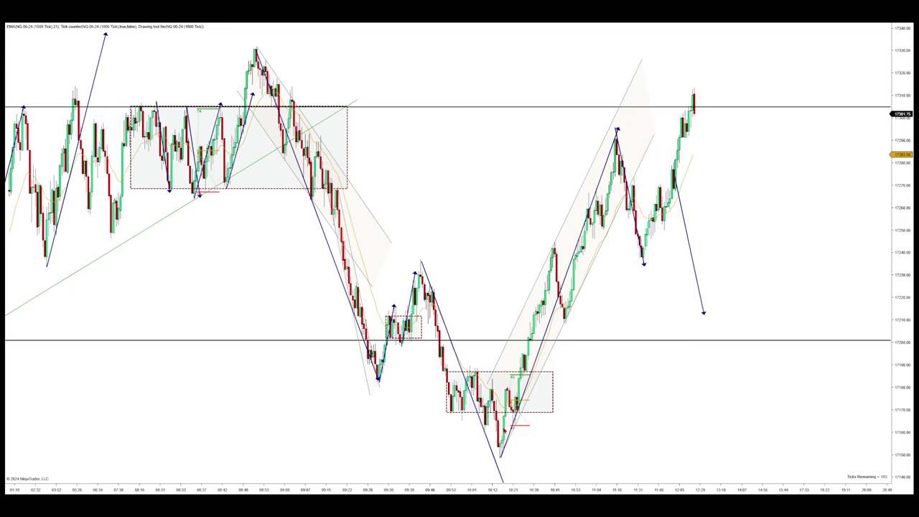
scroll(575, 381, "down", 2)
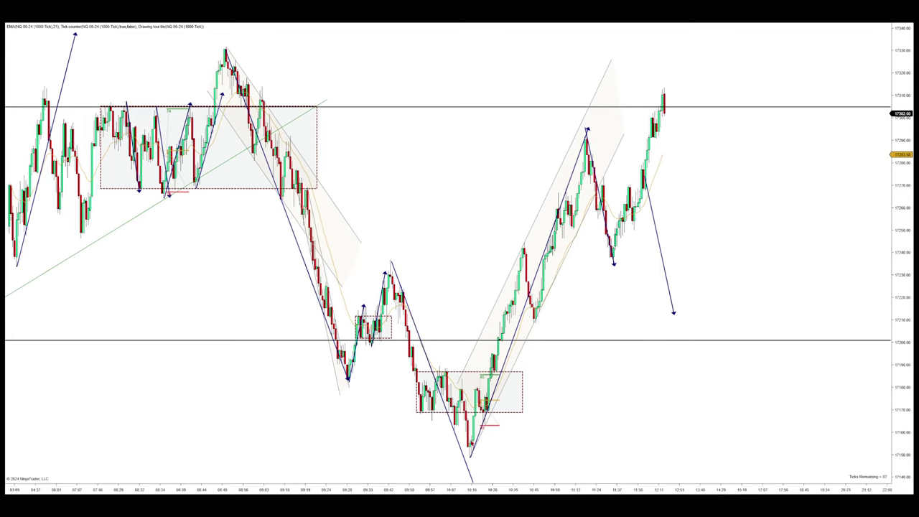